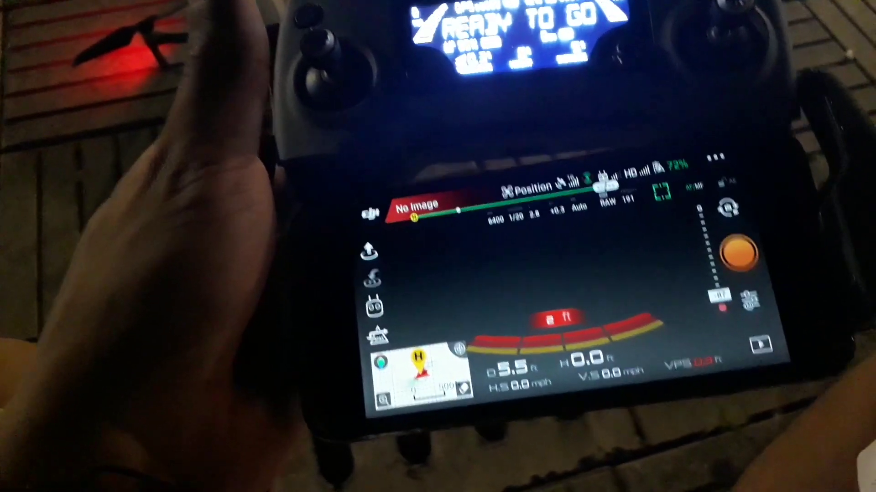
- Open DJI GO 4's Aircraft Status panel, which shows the gimbal disconnected and no battery data
{"action": "left_click", "coordinate": [416, 207]}
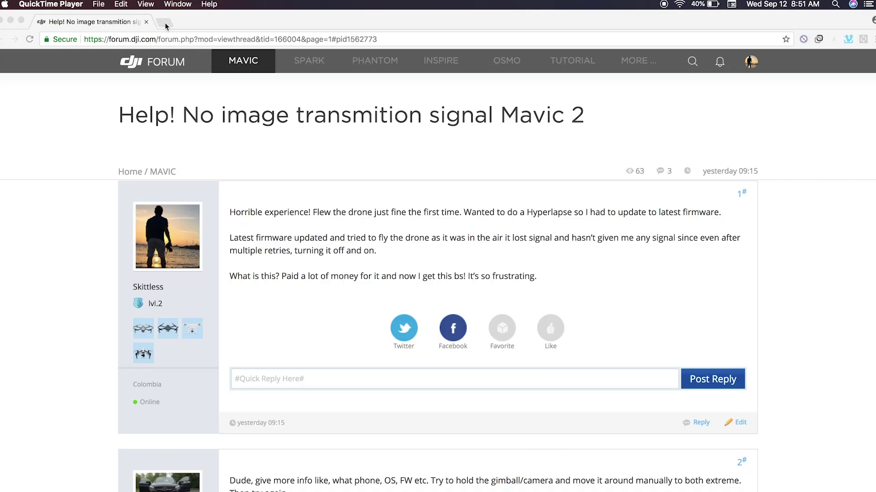
- Search 'dji mavic 2 firmware', read the DJI Forum firmware thread, then minimise the browser
{"action": "left_click", "coordinate": [165, 22]}
{"action": "type", "text": "dji.com"}
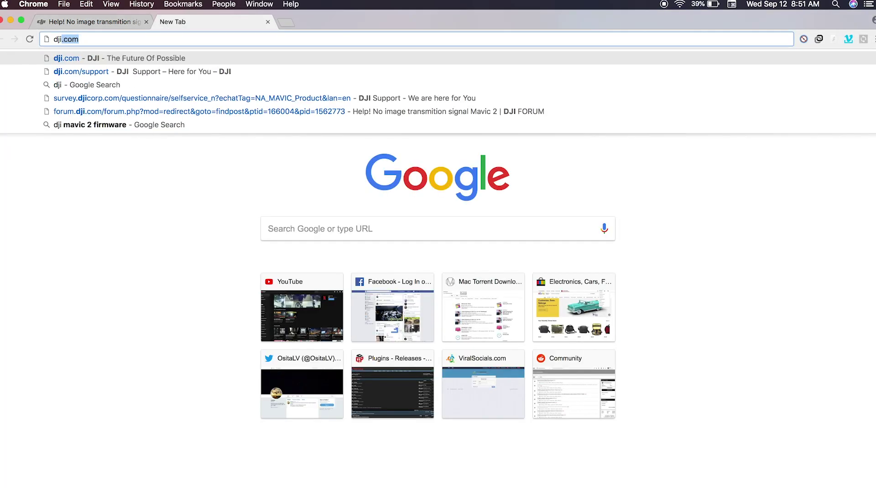
{"action": "left_click", "coordinate": [123, 129]}
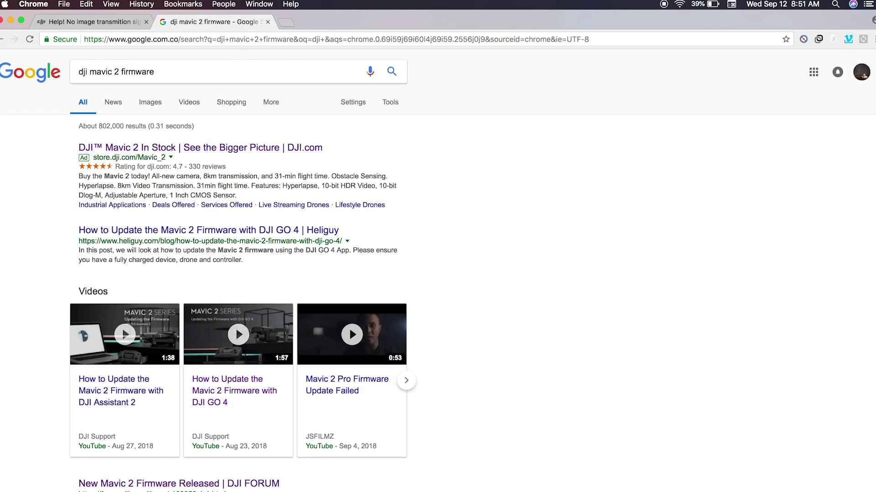
{"action": "left_click", "coordinate": [192, 484]}
{"action": "scroll", "coordinate": [350, 237], "scroll_direction": "down", "scroll_amount": 4}
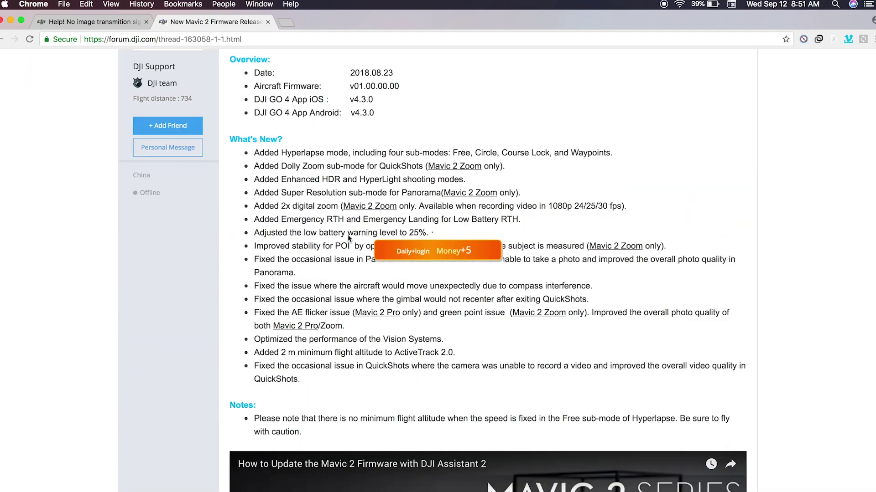
{"action": "scroll", "coordinate": [348, 235], "scroll_direction": "up", "scroll_amount": 5}
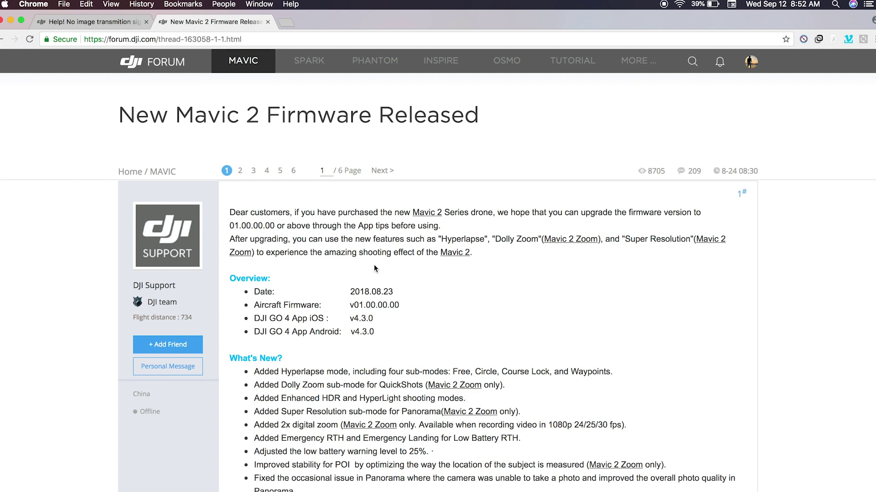
{"action": "left_click", "coordinate": [10, 20]}
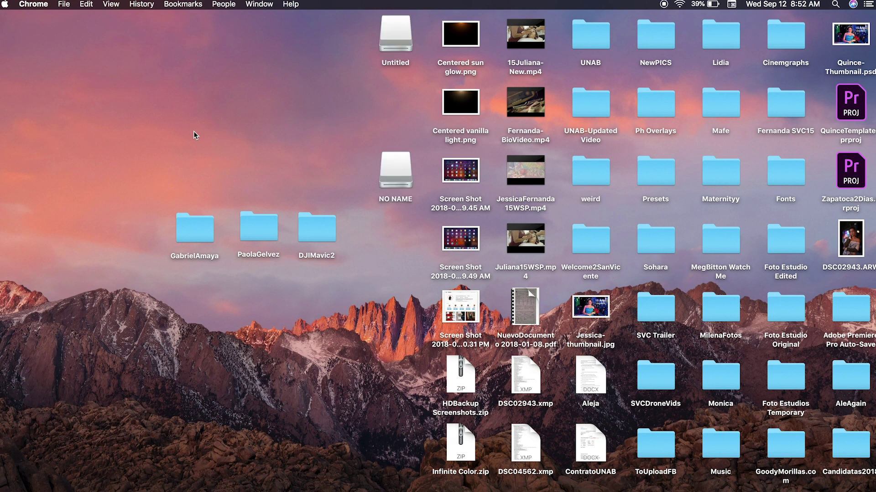
- Inspect the NO NAME drive (DCIM, LOST.DIR, MISC) and the Untitled drive, then close both
{"action": "double_click", "coordinate": [406, 175]}
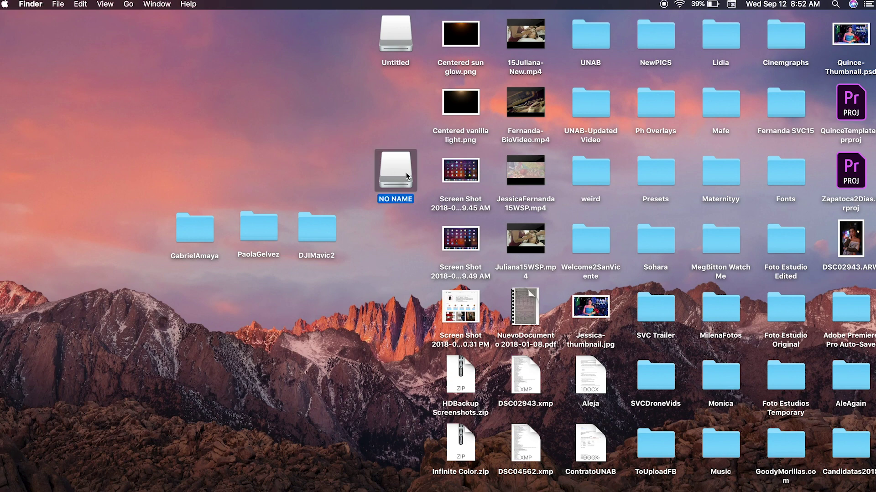
{"action": "left_click", "coordinate": [378, 143]}
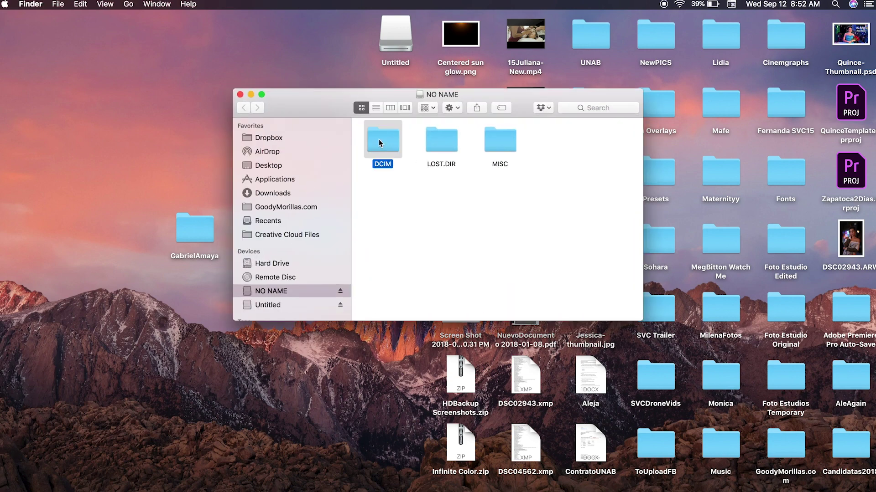
{"action": "key", "text": "super+w"}
{"action": "double_click", "coordinate": [392, 45]}
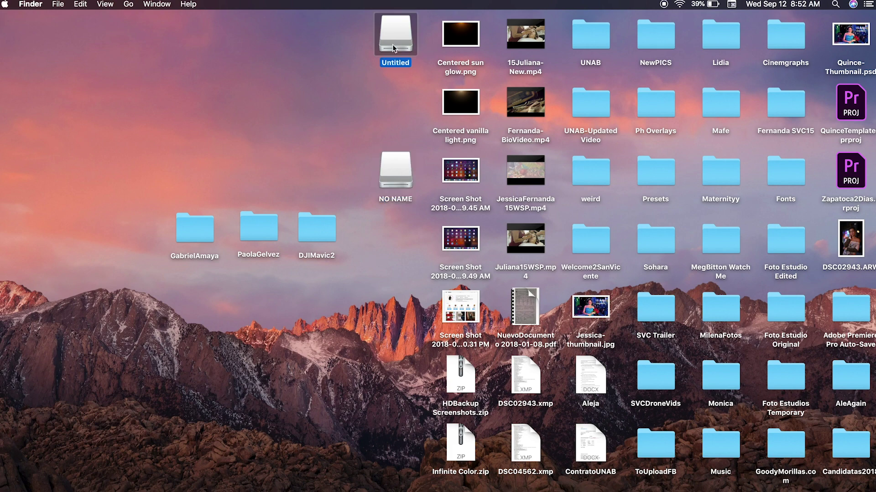
{"action": "key", "text": "super+w"}
- Show Launchpad's installed apps, scrolled back to the first page
{"action": "key", "text": "F4"}
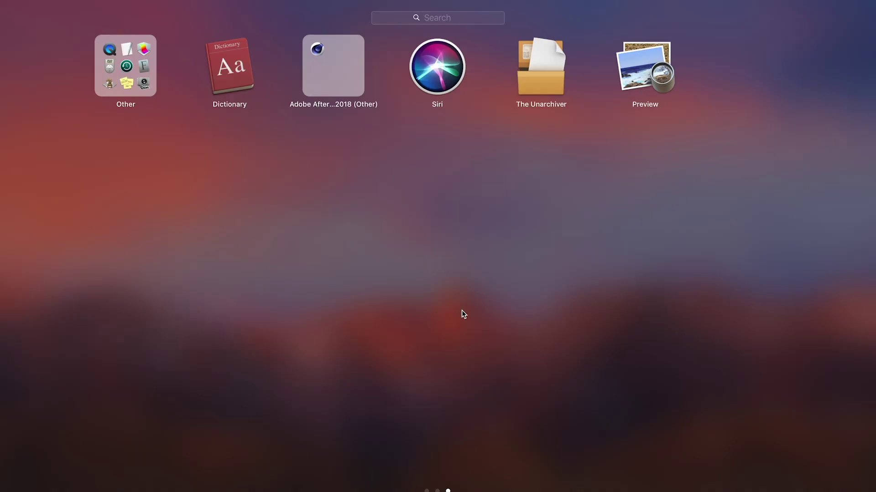
{"action": "scroll", "coordinate": [467, 271], "scroll_direction": "left", "scroll_amount": 5}
{"action": "scroll", "coordinate": [479, 319], "scroll_direction": "left", "scroll_amount": 5}
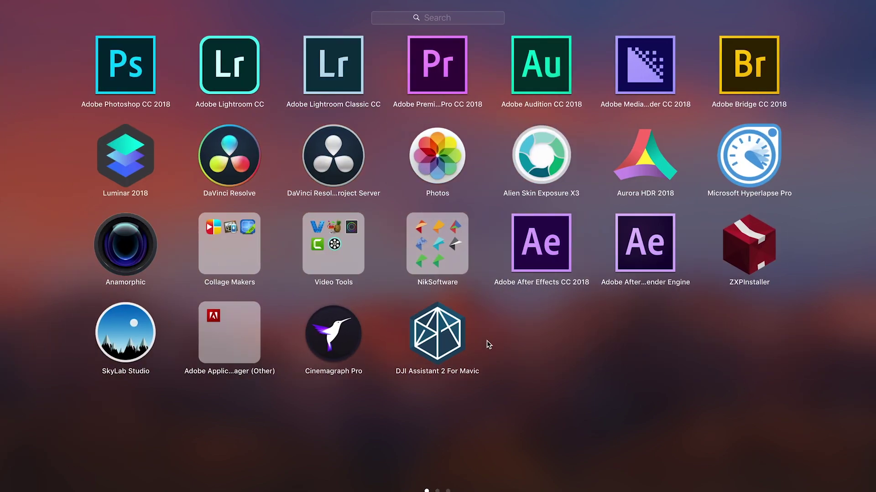
- Launch DJI Assistant 2 For Mavic and open the connected Mavic 2 Pro's Firmware Update list
{"action": "left_click", "coordinate": [457, 341]}
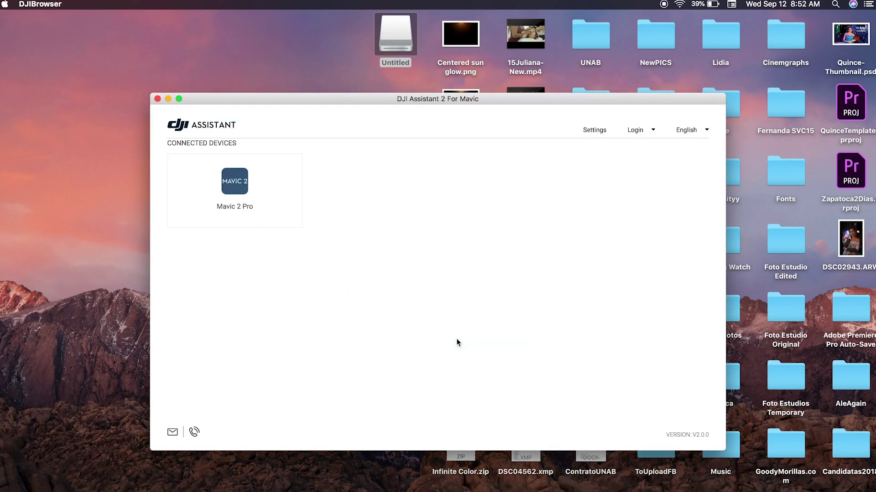
{"action": "left_click", "coordinate": [242, 200]}
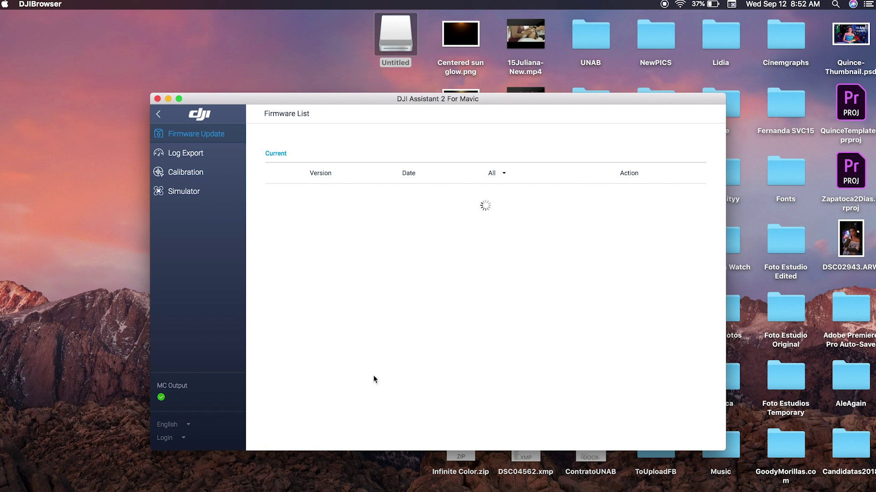
- Return to Chrome and load dji.com in a new tab
{"action": "left_click", "coordinate": [170, 489]}
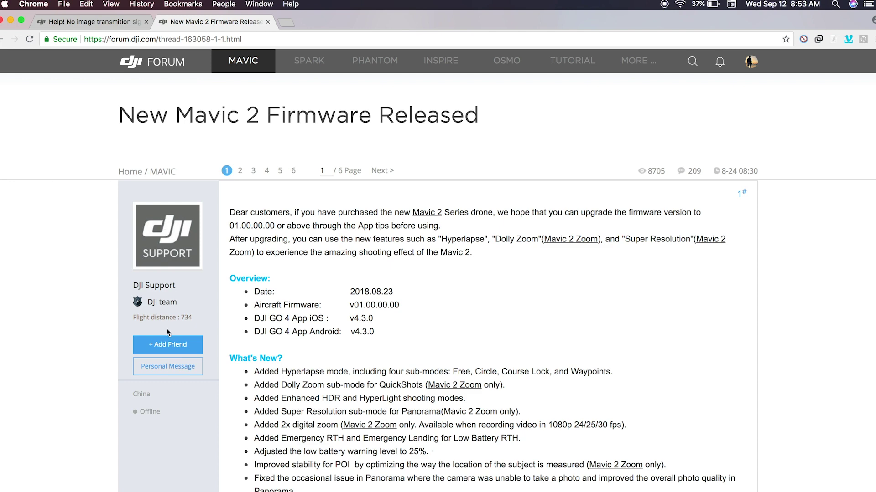
{"action": "left_click", "coordinate": [168, 370]}
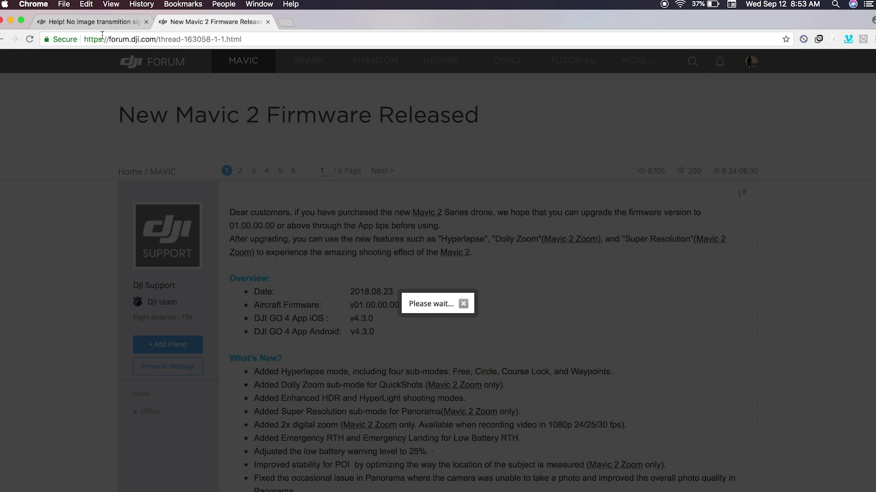
{"action": "left_click", "coordinate": [285, 23]}
{"action": "type", "text": "dji.com"}
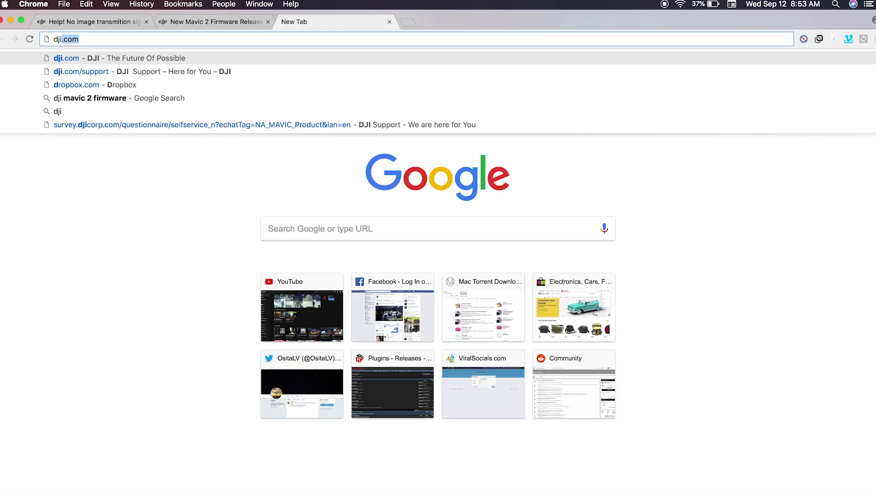
{"action": "left_click", "coordinate": [283, 61]}
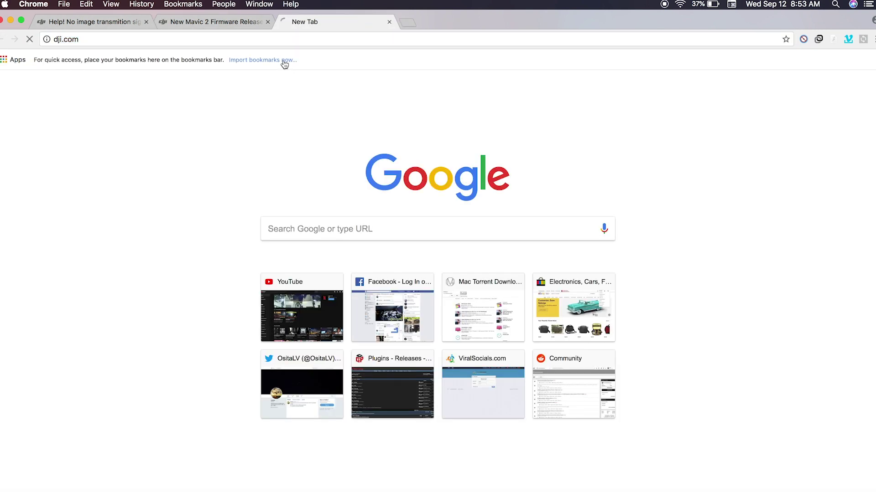
- Search Google for 'mavic 2' in another new tab
{"action": "left_click", "coordinate": [409, 24]}
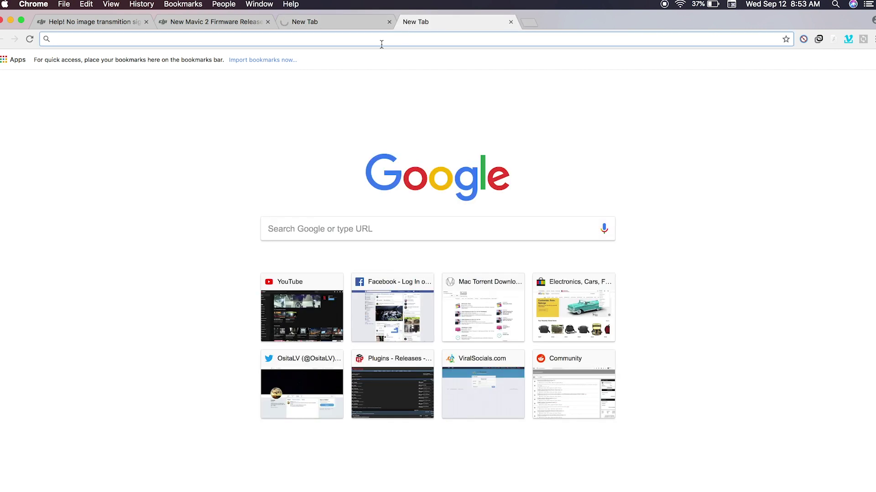
{"action": "type", "text": "mavic 2"}
{"action": "key", "text": "Return"}
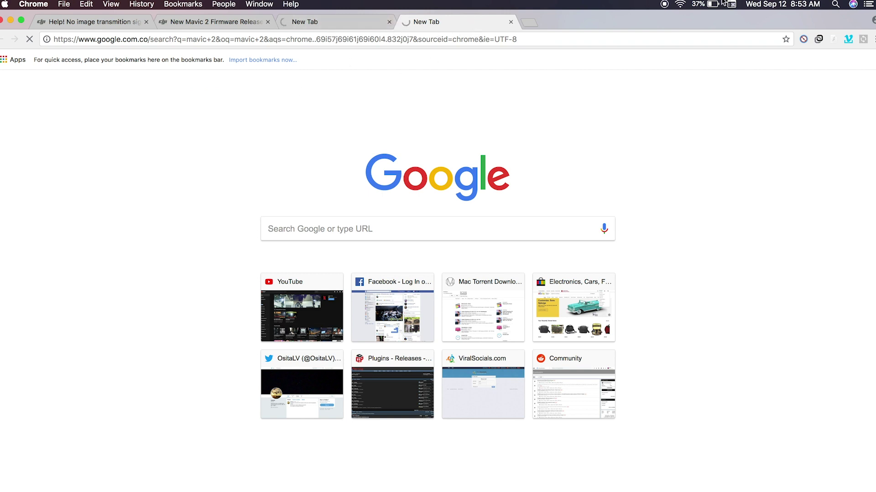
{"action": "left_click", "coordinate": [678, 4]}
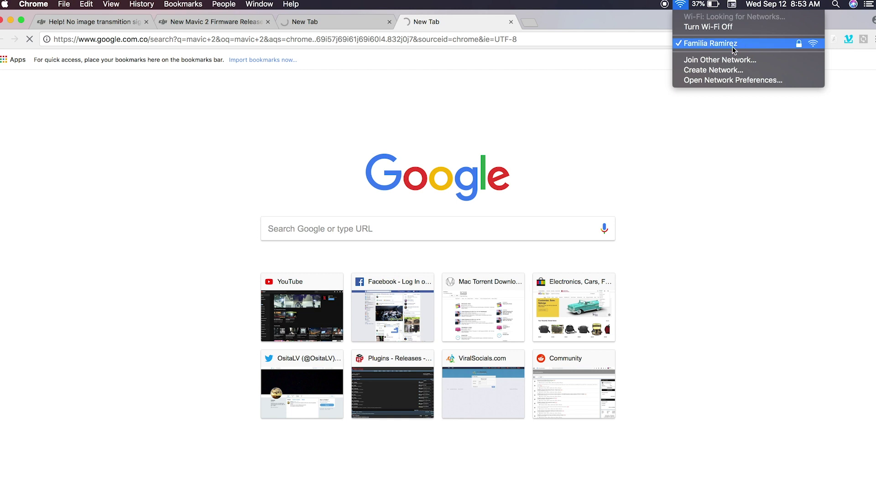
{"action": "left_click", "coordinate": [522, 68]}
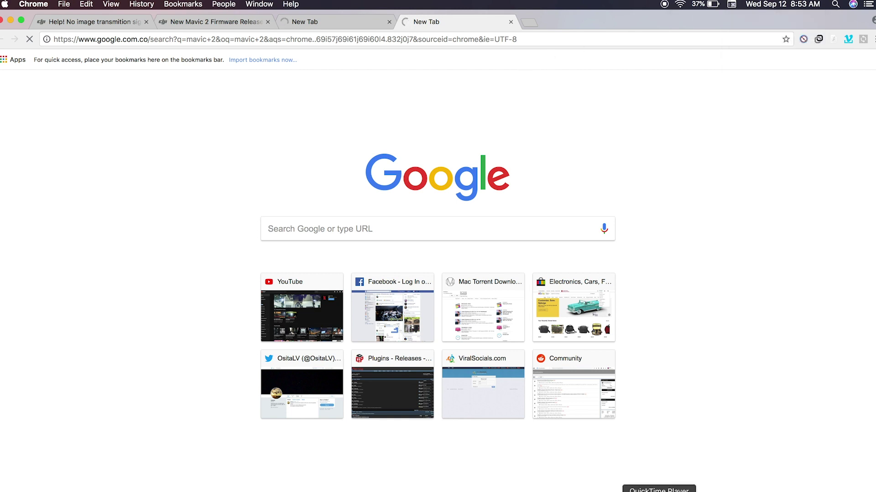
{"action": "left_click", "coordinate": [700, 491]}
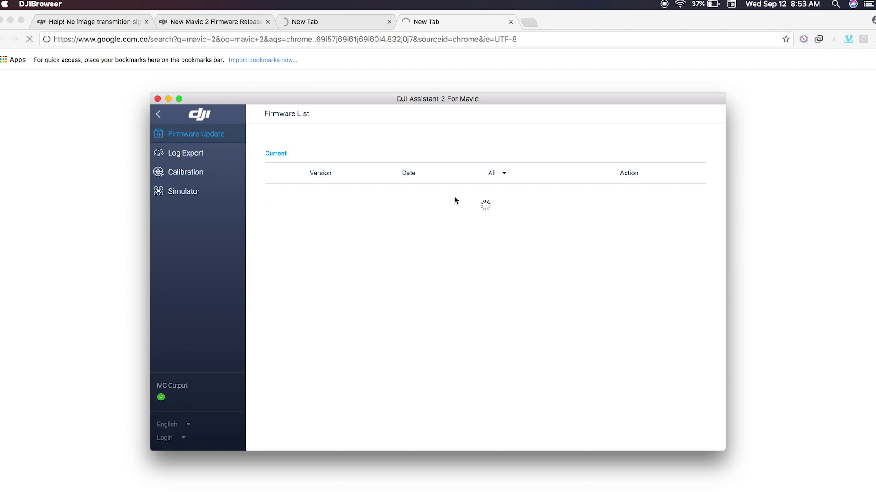
{"action": "left_click", "coordinate": [650, 75]}
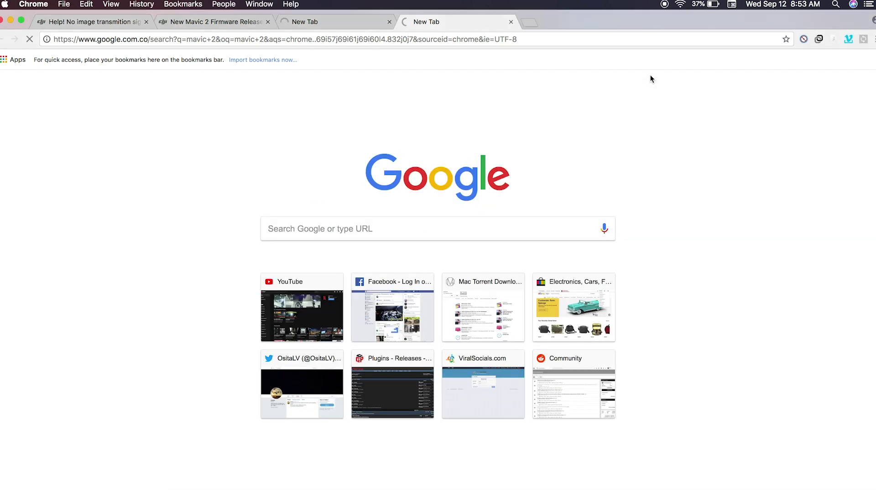
{"action": "left_click", "coordinate": [353, 19]}
{"action": "left_click", "coordinate": [442, 24]}
{"action": "left_click", "coordinate": [203, 25]}
{"action": "left_click", "coordinate": [463, 303]}
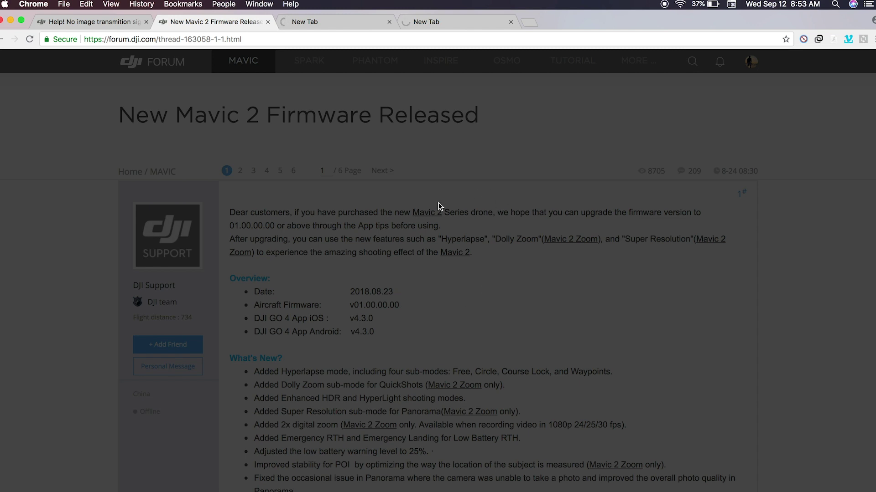
{"action": "left_click", "coordinate": [364, 22]}
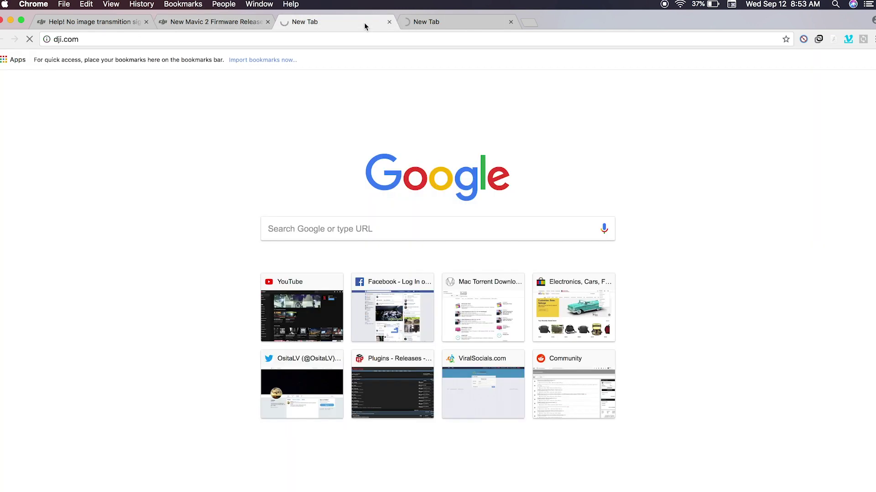
{"action": "left_click", "coordinate": [436, 31]}
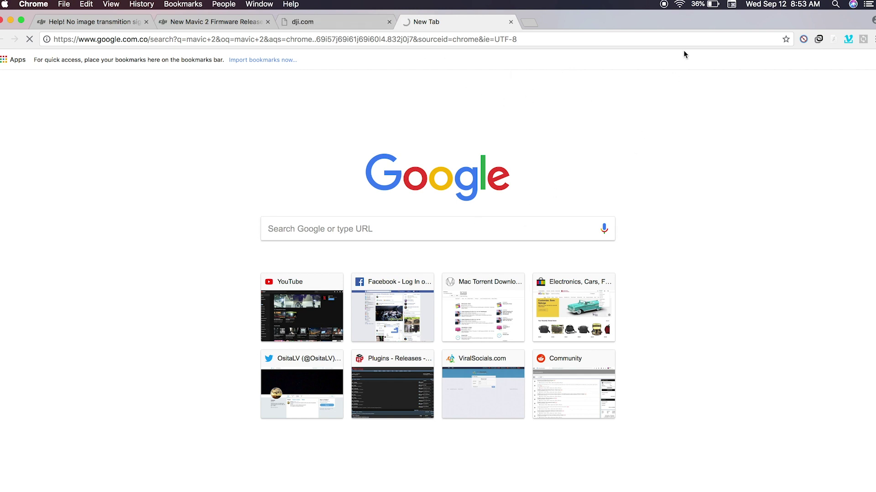
- Turn Wi-Fi off, turn it back on, and rejoin the home network
{"action": "left_click", "coordinate": [679, 5]}
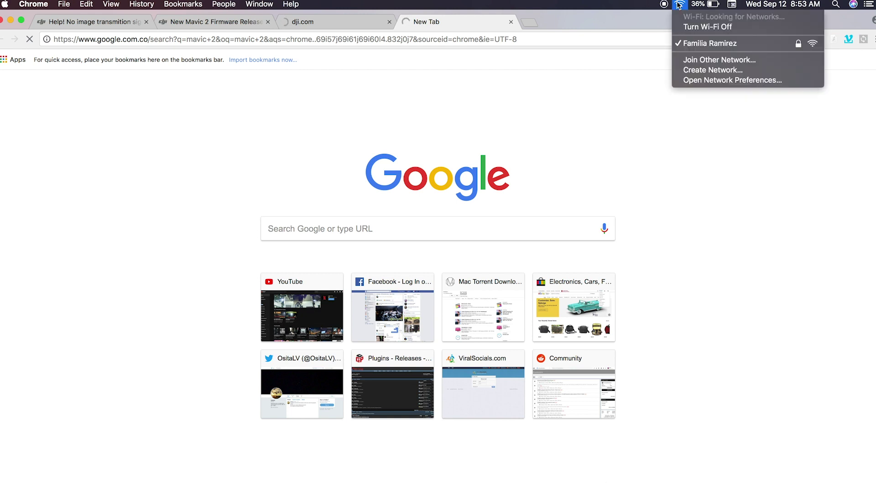
{"action": "left_click", "coordinate": [710, 27]}
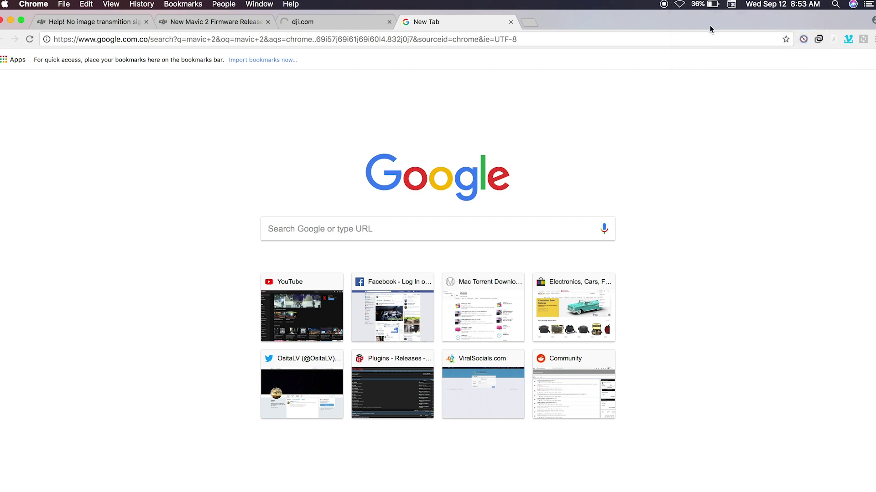
{"action": "left_click", "coordinate": [679, 5]}
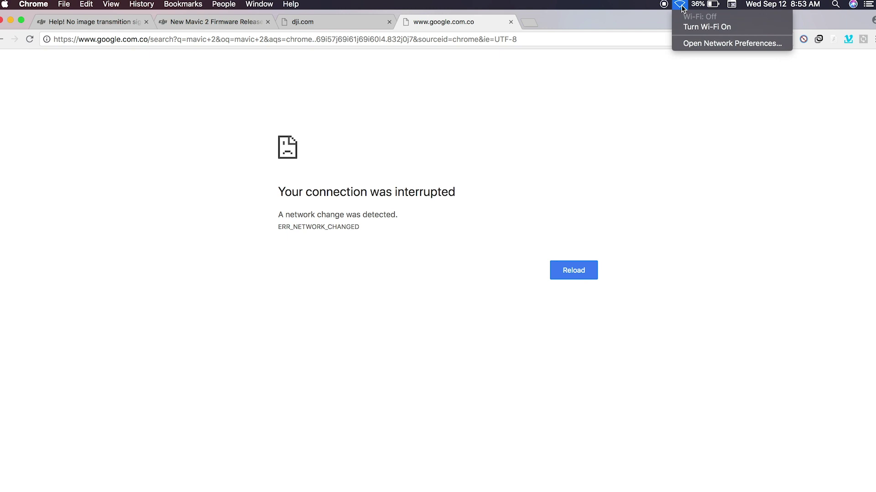
{"action": "left_click", "coordinate": [690, 23]}
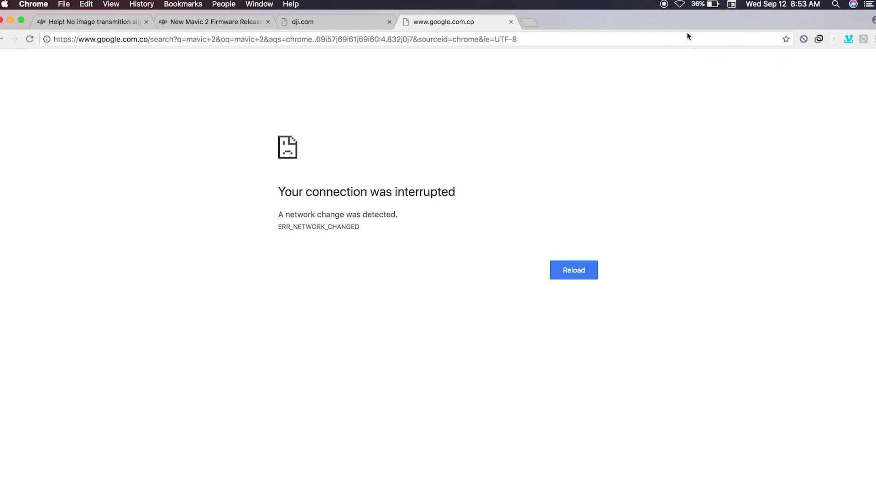
{"action": "left_click", "coordinate": [681, 5]}
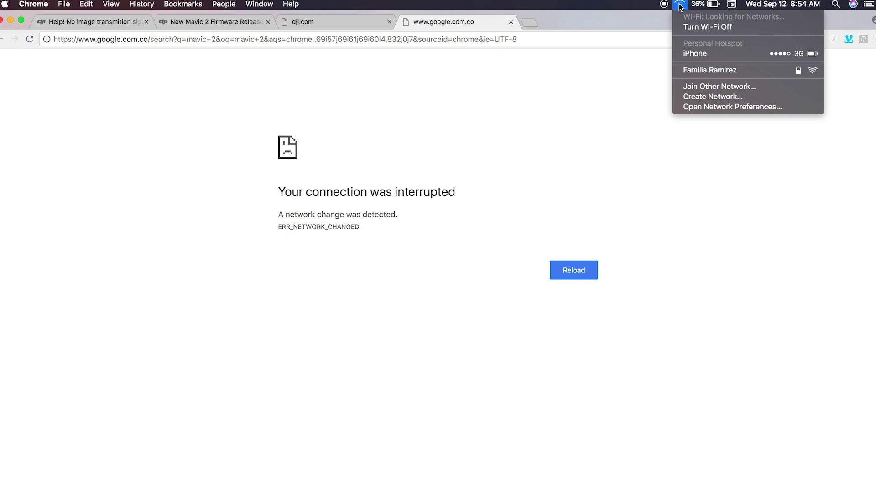
{"action": "left_click", "coordinate": [719, 70]}
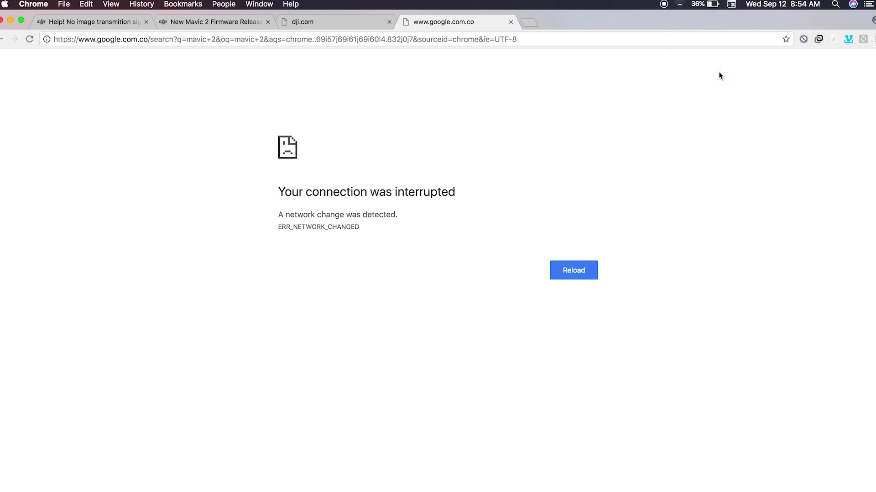